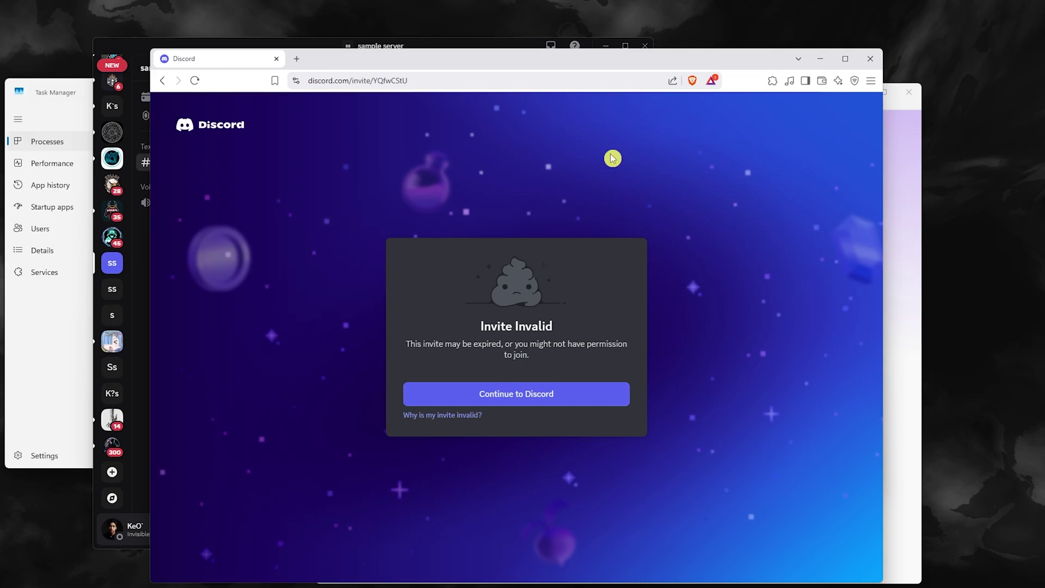
Reposition the Brave window and load the pasted invite link in a new tab.
drag(538, 66, 568, 54)
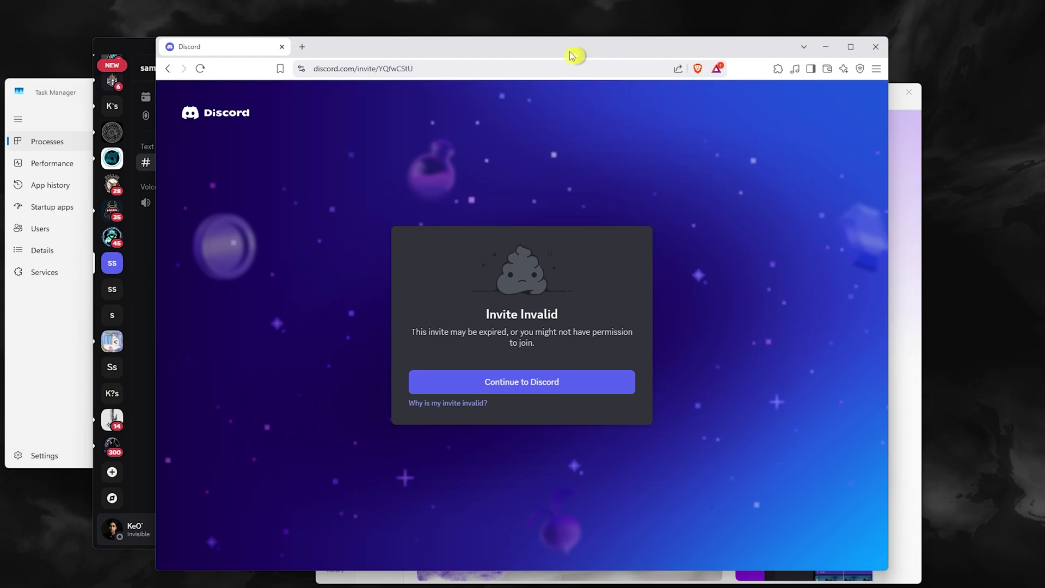
drag(621, 46, 599, 39)
click(307, 38)
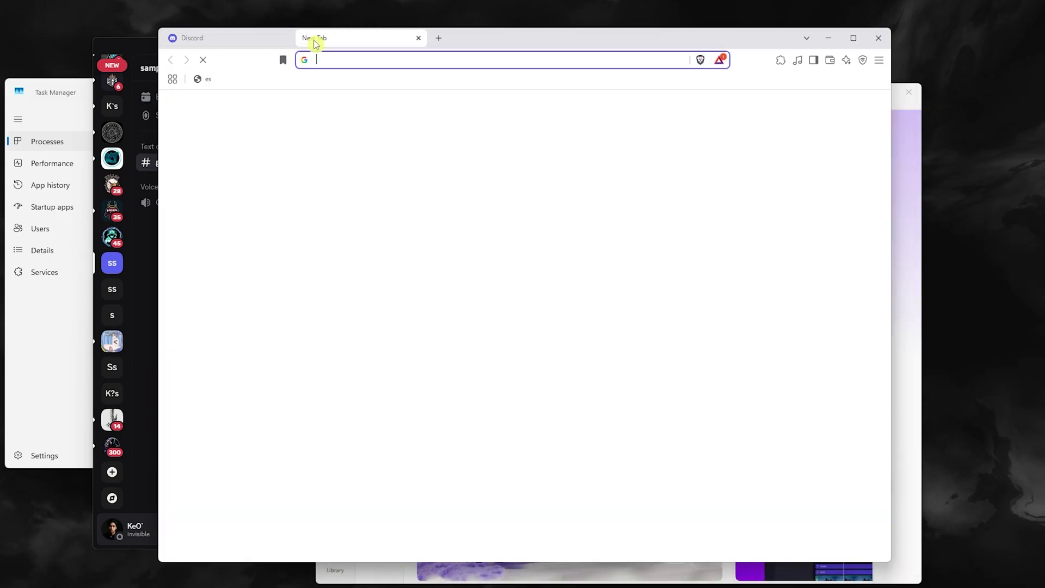
text(https://discord.gg/YQfwCStU)
key(Return)
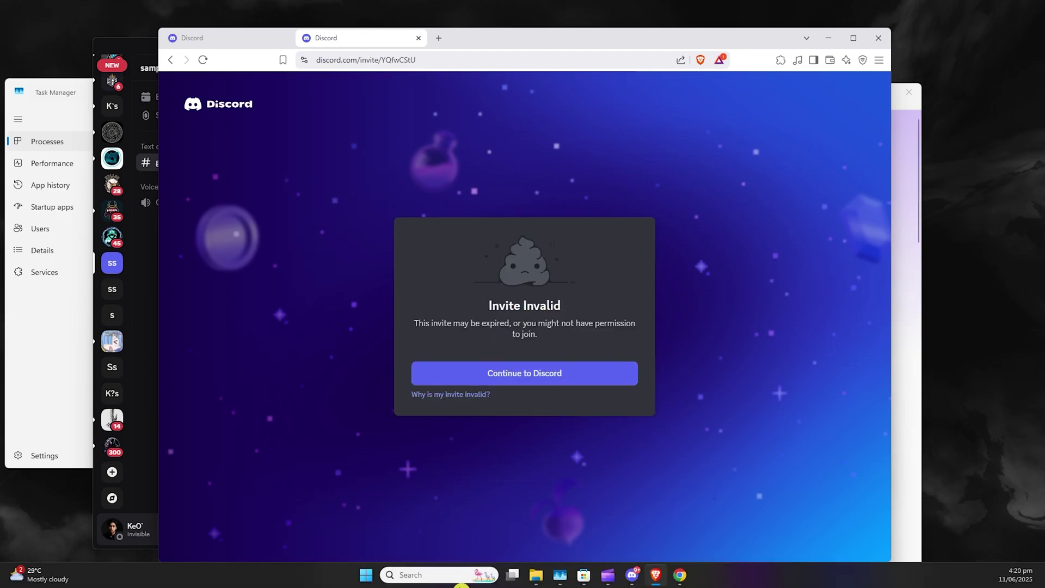
Load the discord.gg/YQfwCStU invite in Chrome, then bring the Discord desktop app forward.
click(680, 581)
click(376, 36)
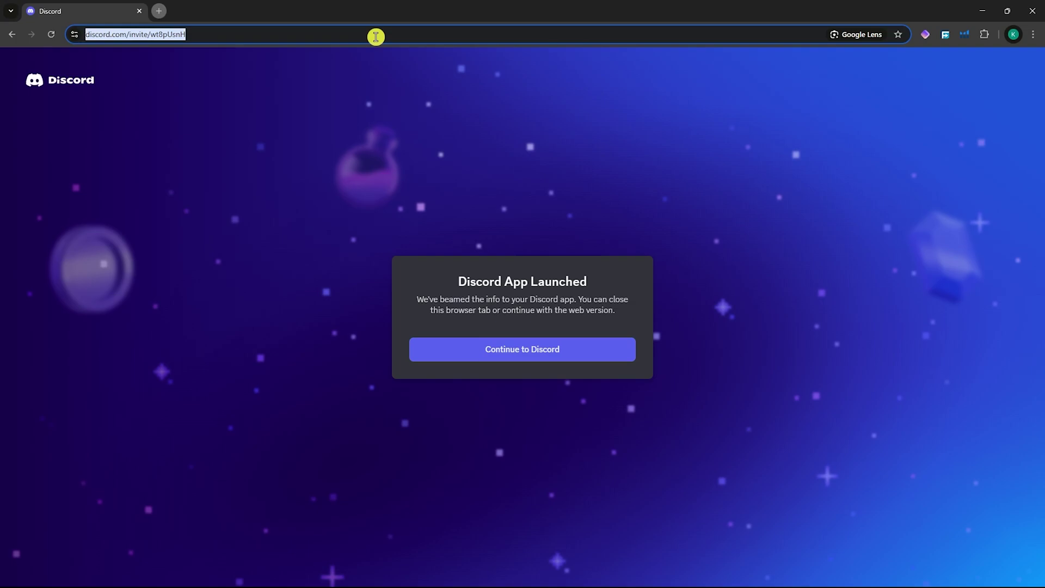
text(discord.gg/YQfwCStU)
key(Return)
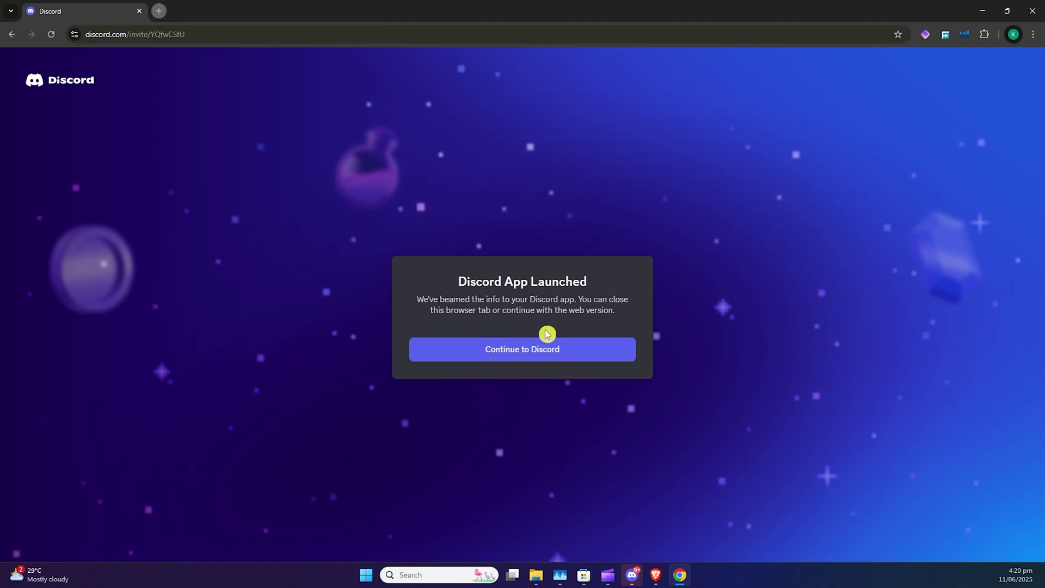
click(633, 575)
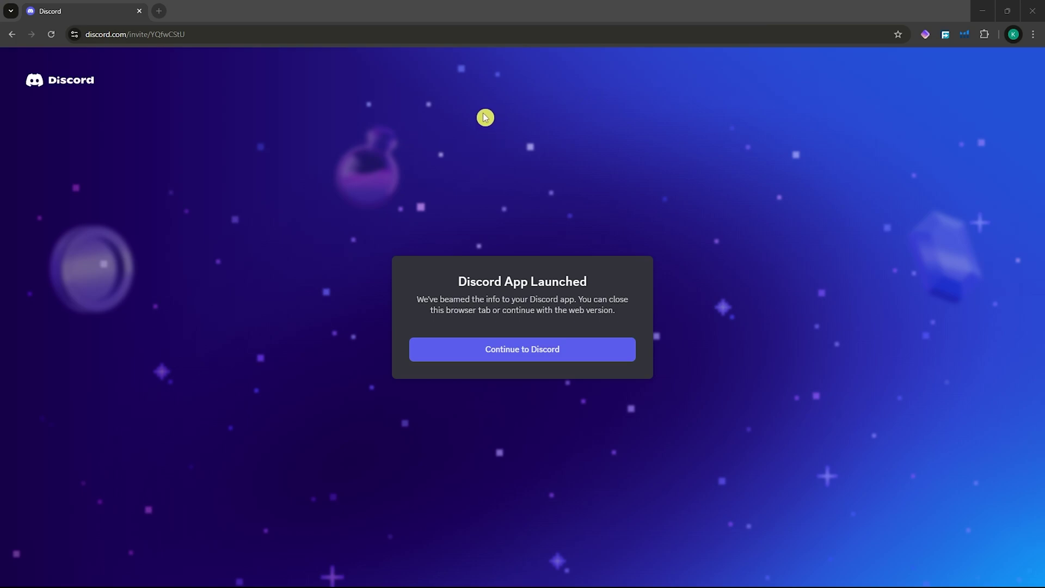
Go to discord.com in Chrome, view FIENDS SG's general-chat, and start a blank tab.
click(218, 33)
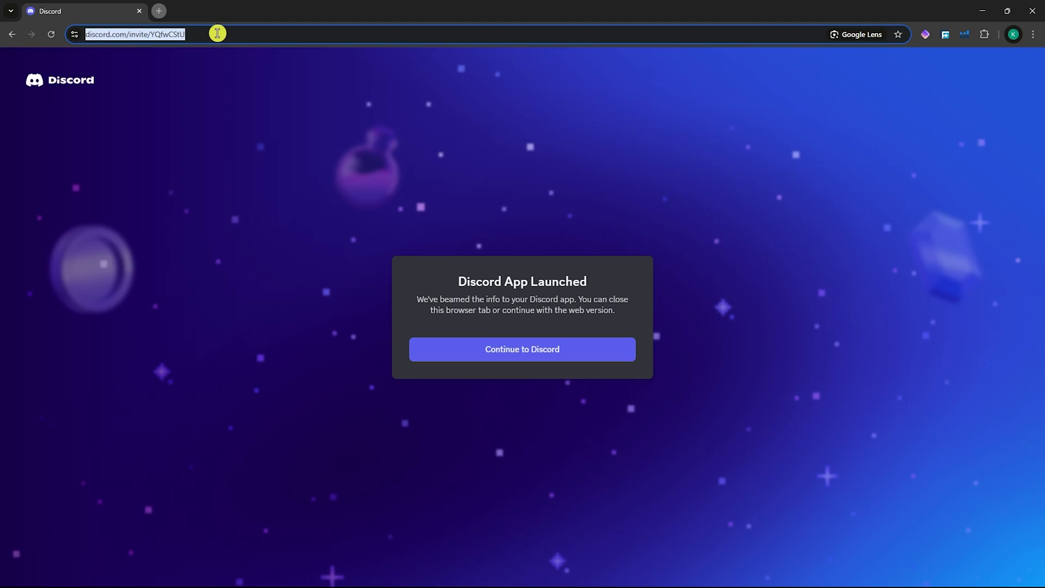
text(dis)
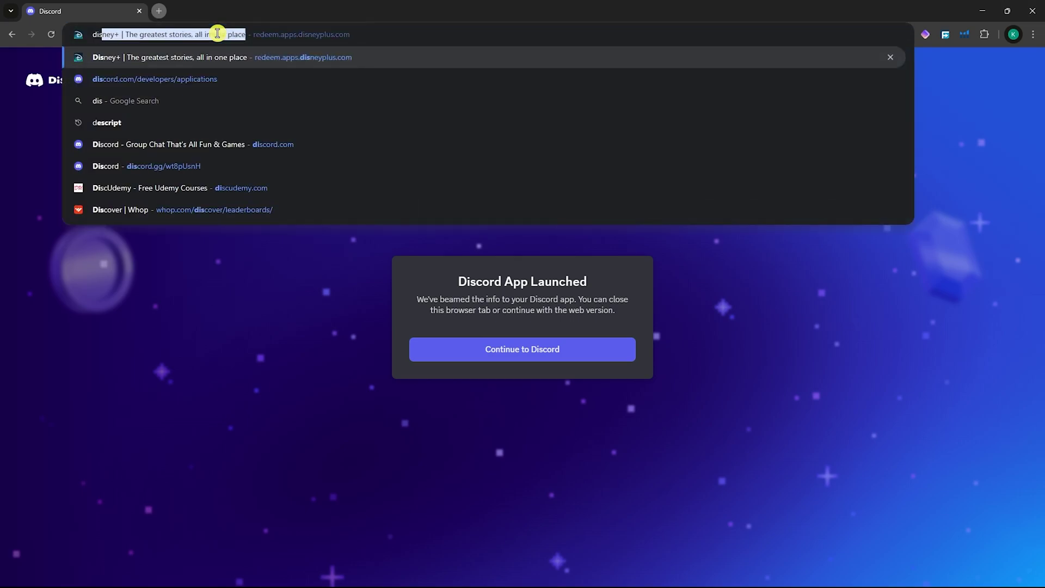
text(cord.com)
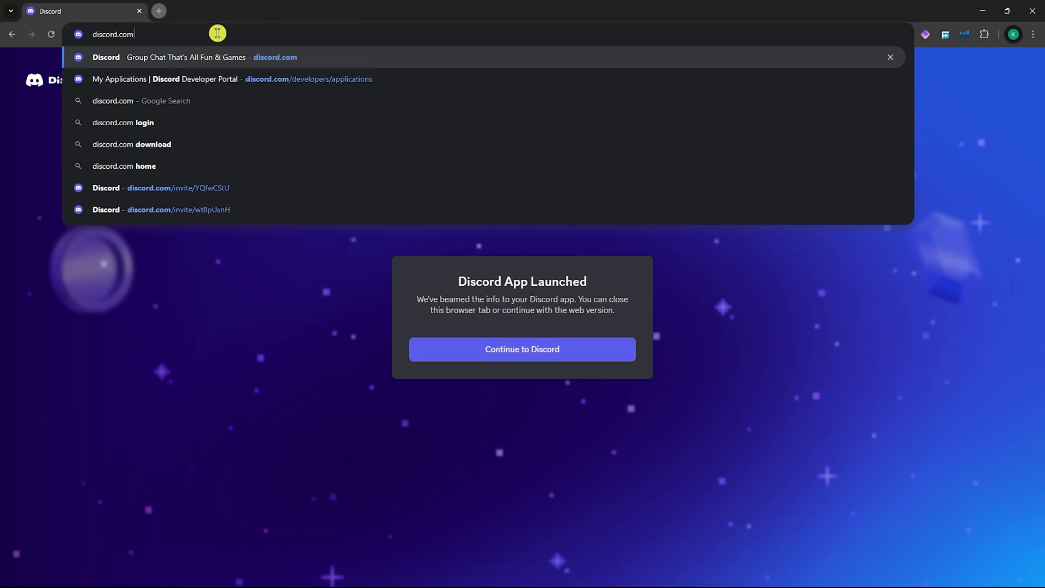
key(Return)
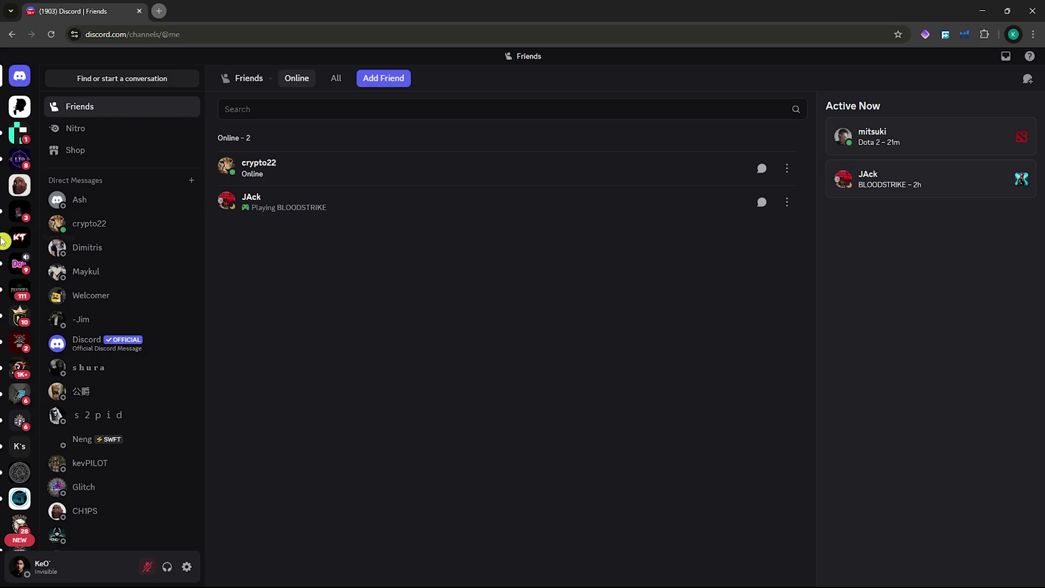
click(20, 216)
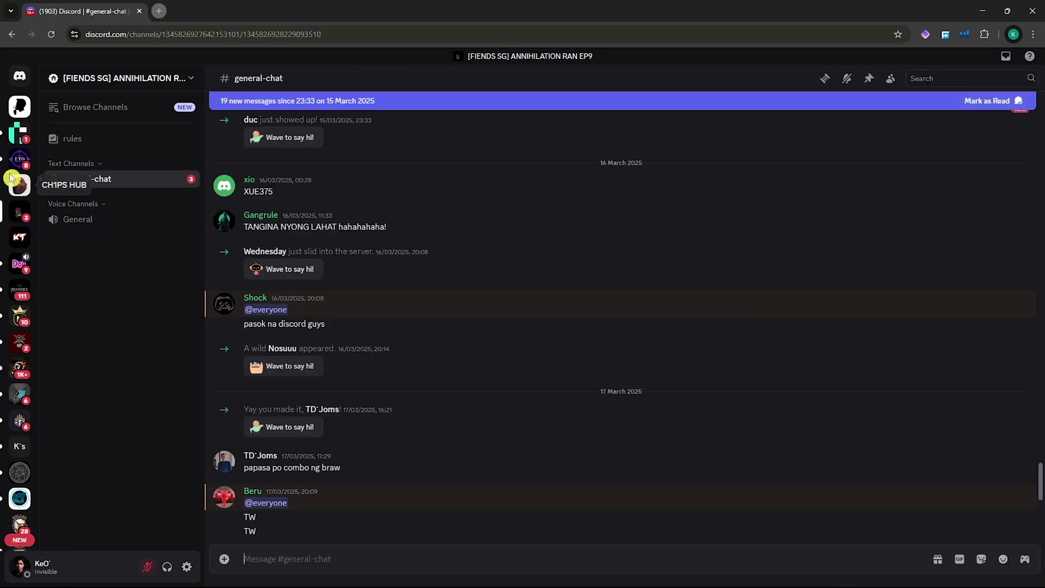
click(169, 13)
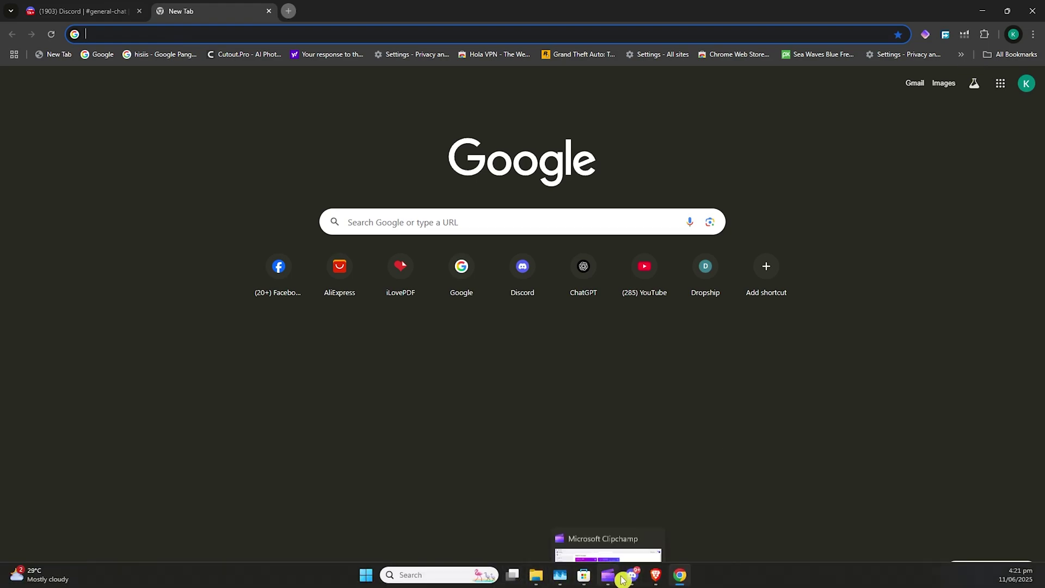
Maximize Discord and choose Invite People from the sample server menu.
click(635, 578)
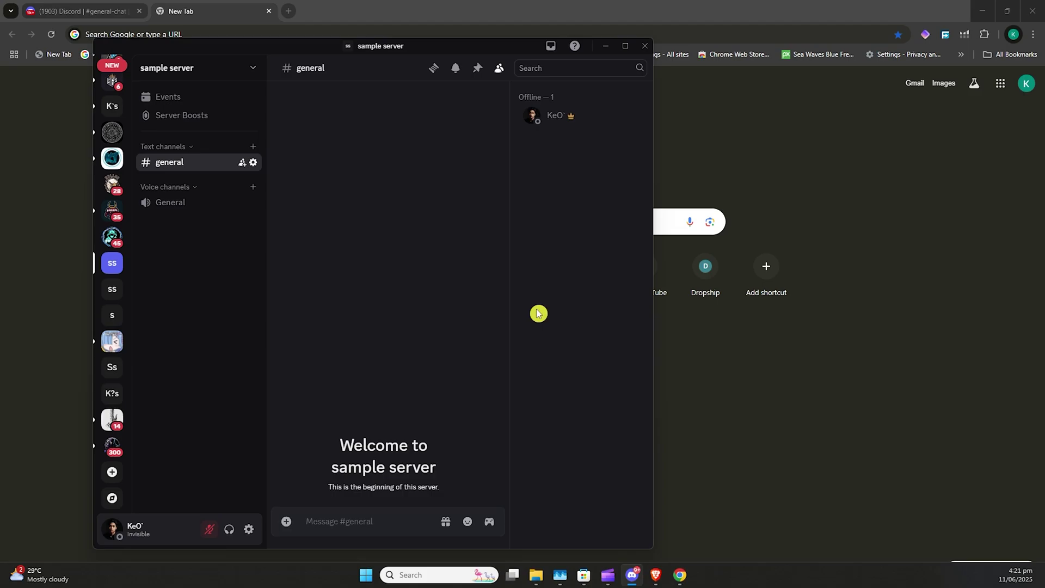
click(627, 46)
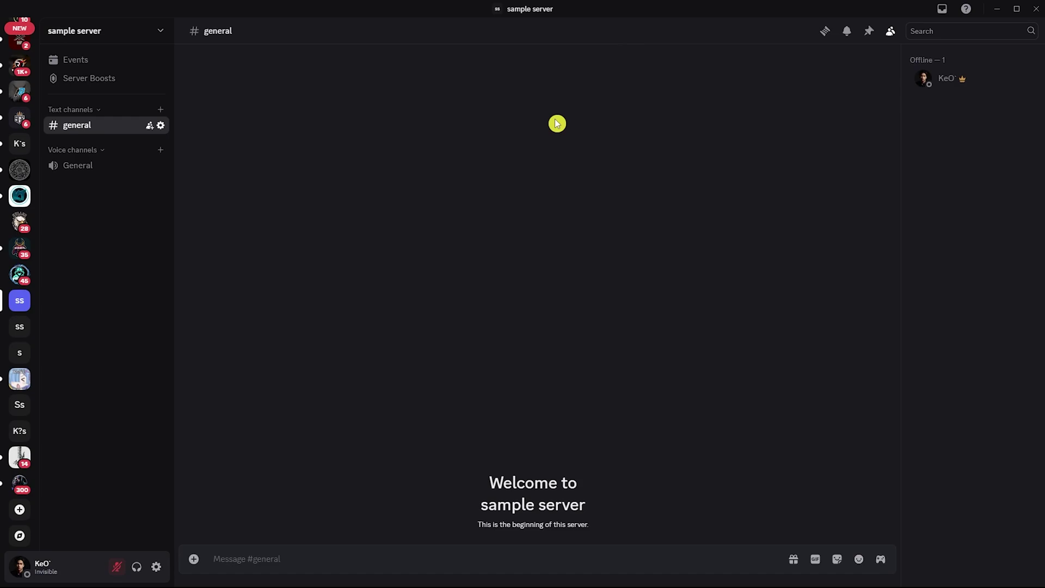
click(101, 33)
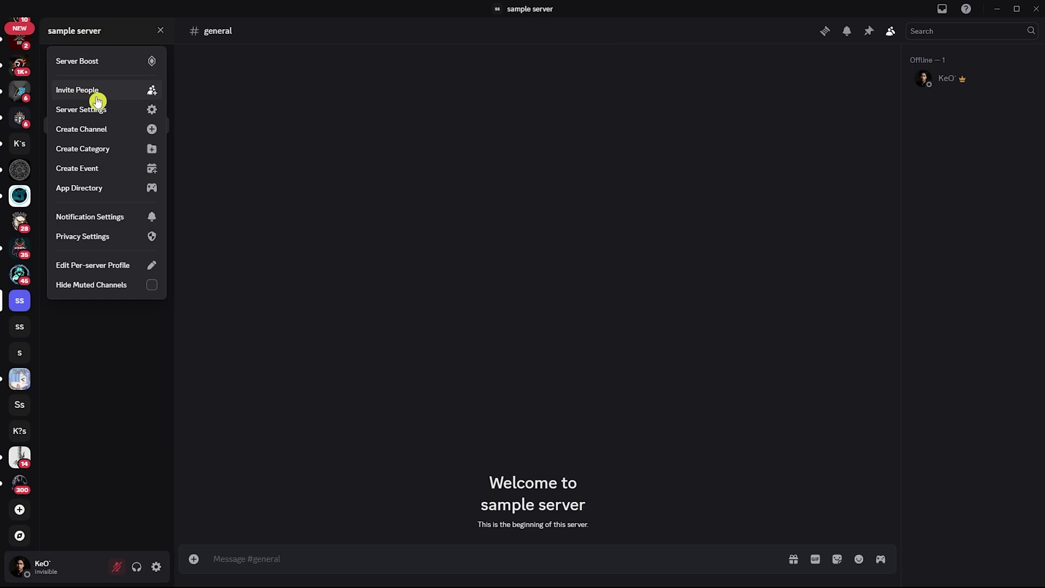
click(77, 90)
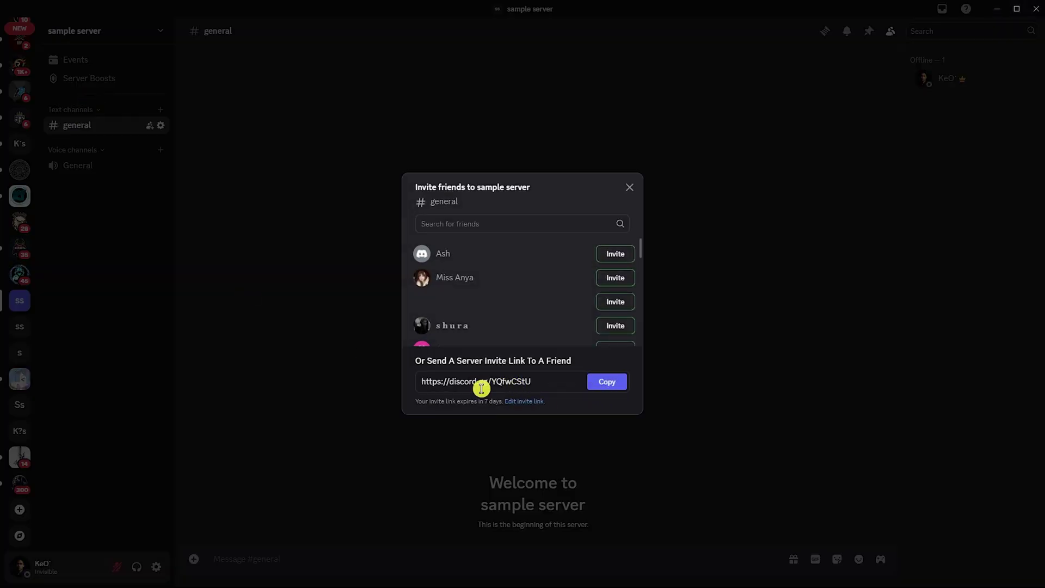
In the invite link settings, set Expire After to Never and keep Max Number Of Uses at No limit.
click(518, 403)
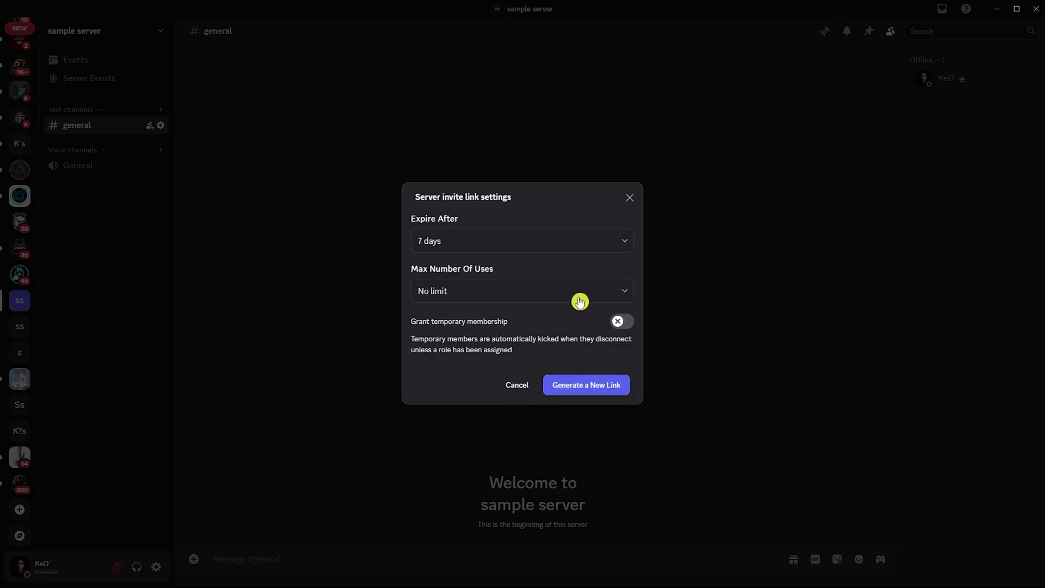
click(494, 242)
click(458, 420)
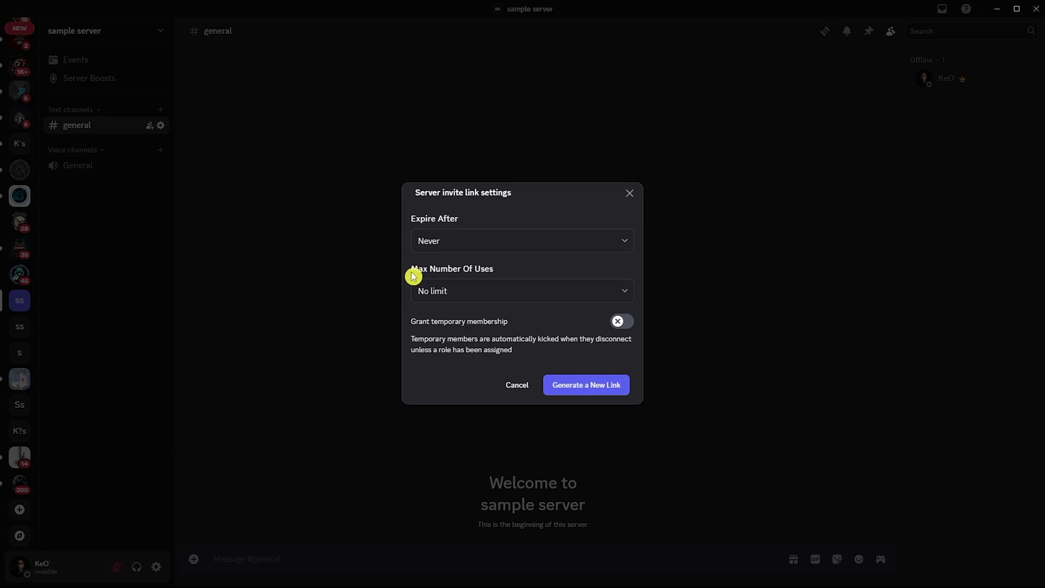
click(481, 295)
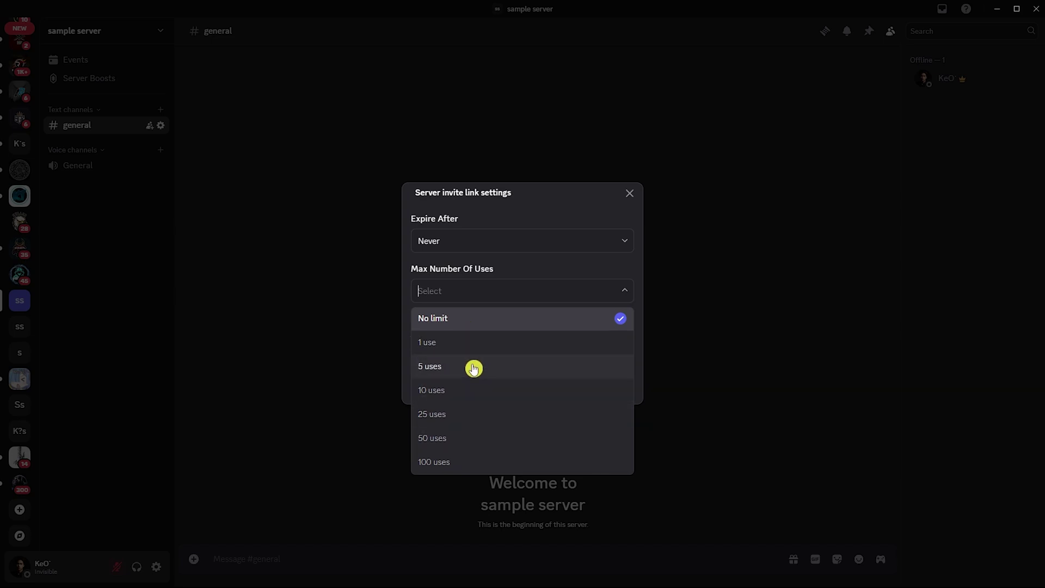
click(530, 274)
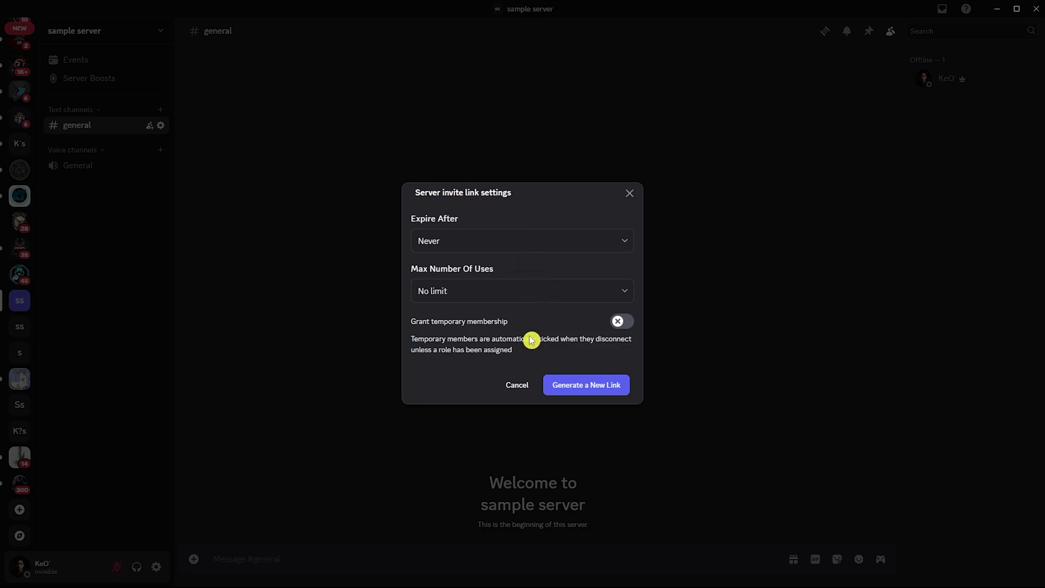
Generate the never-expiring invite link, copy it, and close the Invite friends dialog.
click(563, 384)
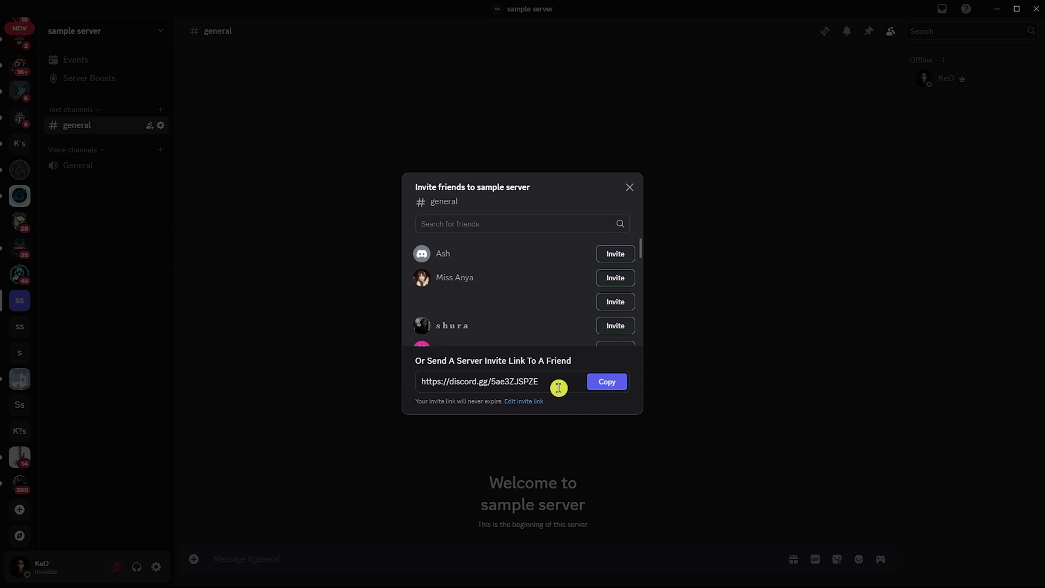
click(606, 382)
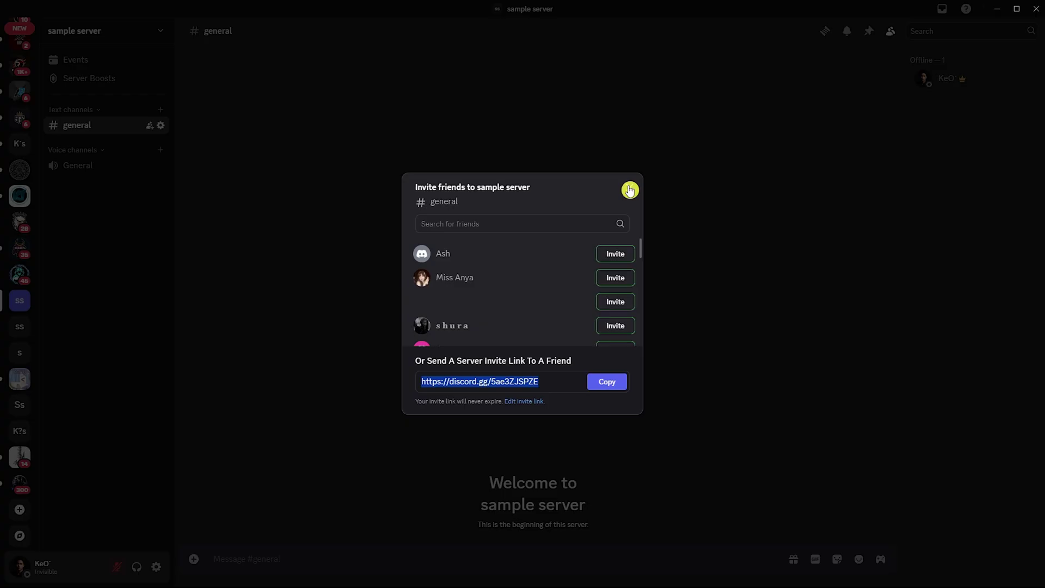
click(630, 190)
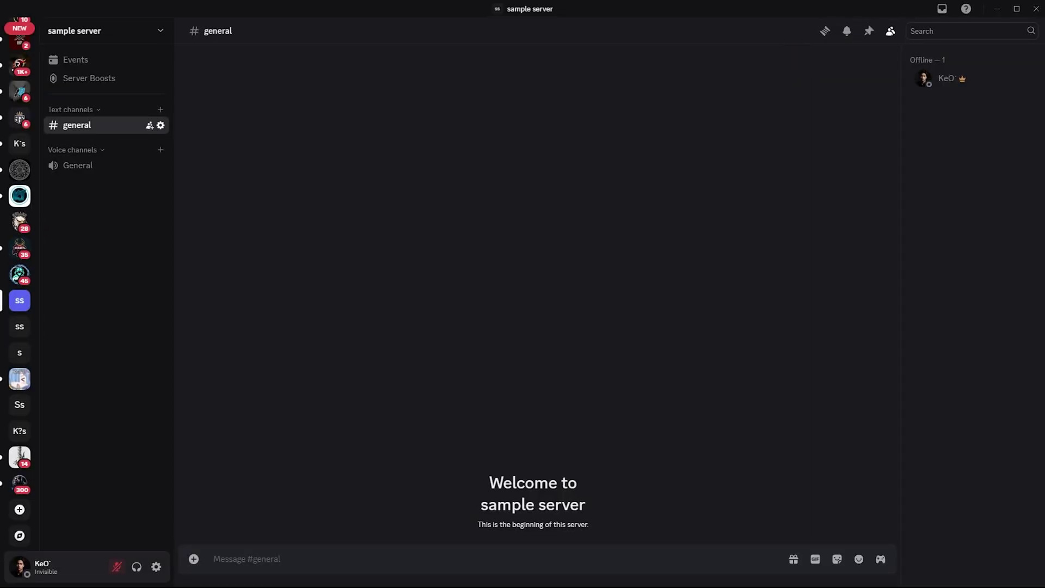